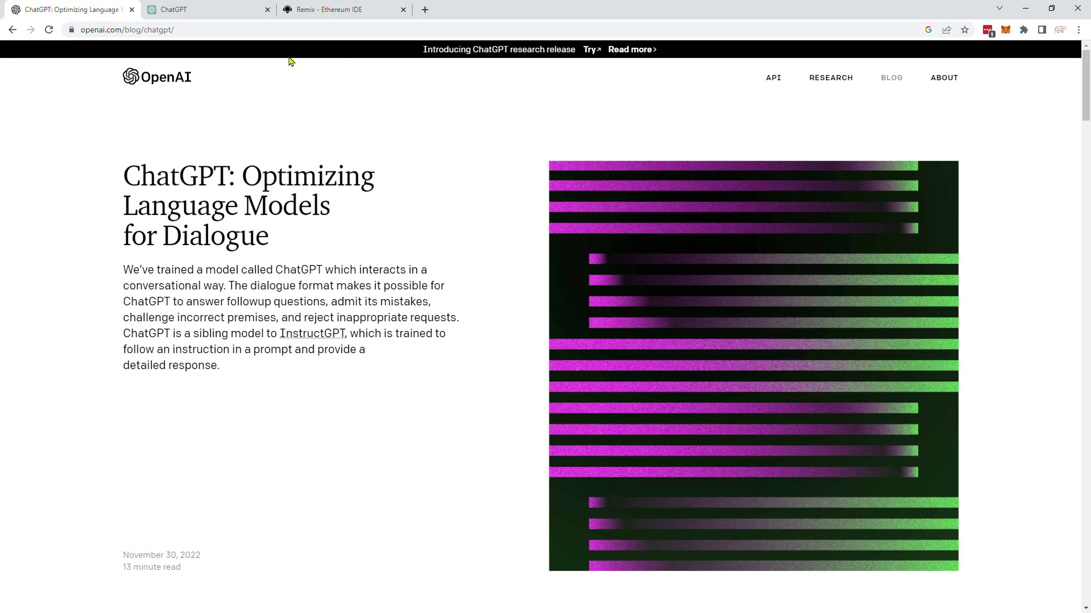
# Switch from the OpenAI ChatGPT announcement post to the empty ChatGPT chat page
pyautogui.click(221, 12)
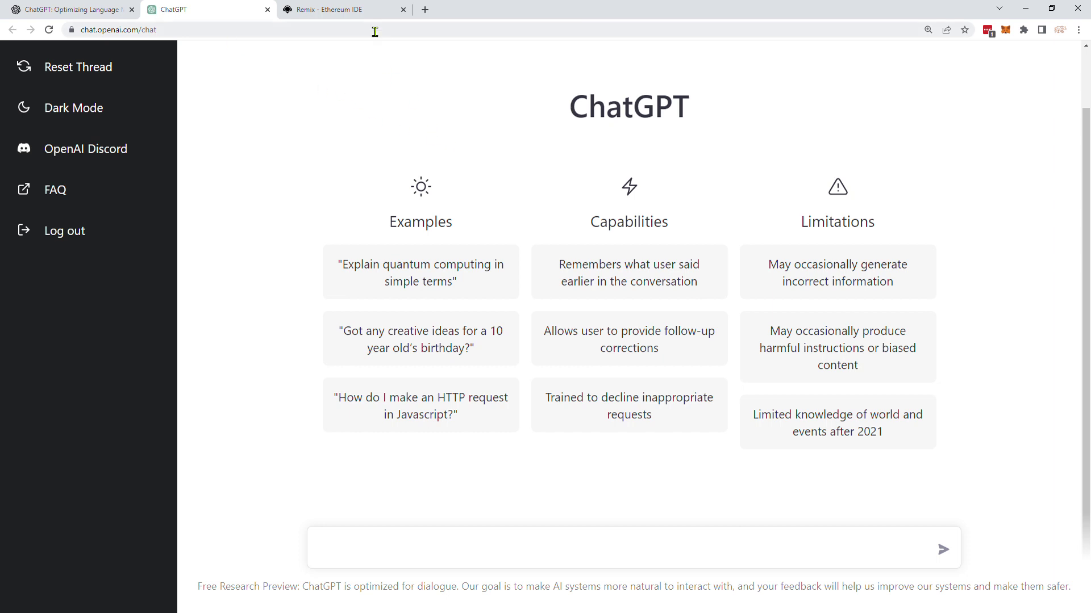
# Check the empty OpenAI.sol file in Remix, then start a new prompt in ChatGPT
pyautogui.click(358, 15)
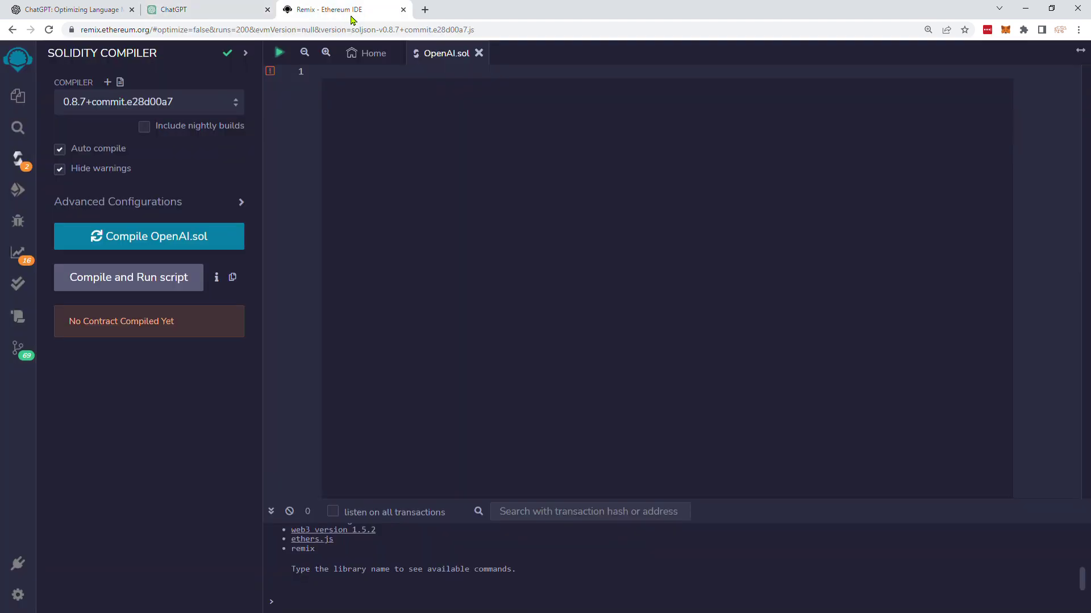
pyautogui.click(215, 19)
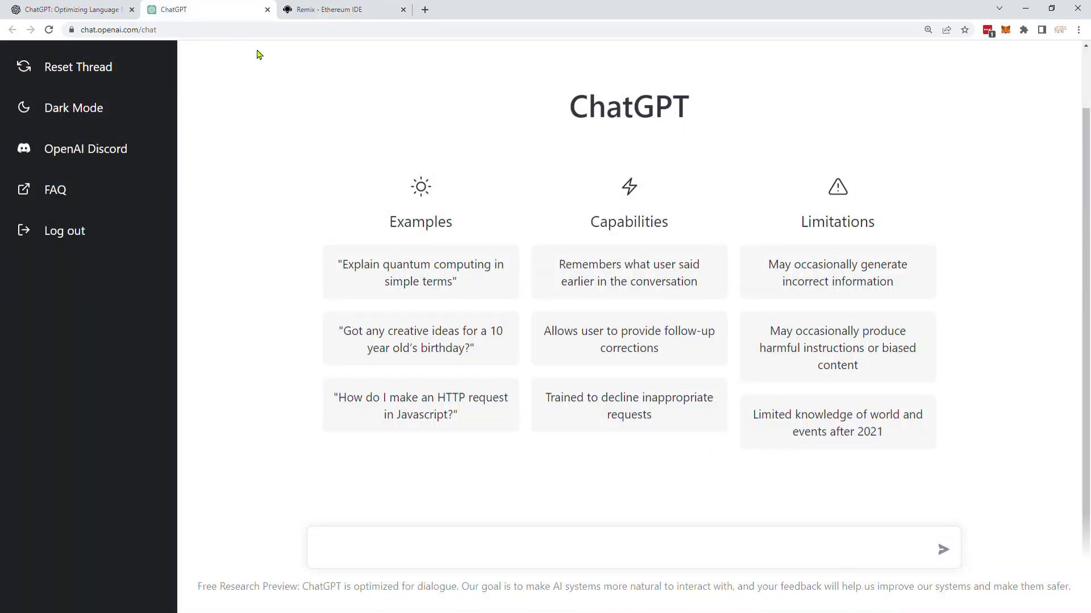
pyautogui.click(537, 561)
pyautogui.write('Create ')
pyautogui.write('a crypto t')
pyautogui.write('oken in ')
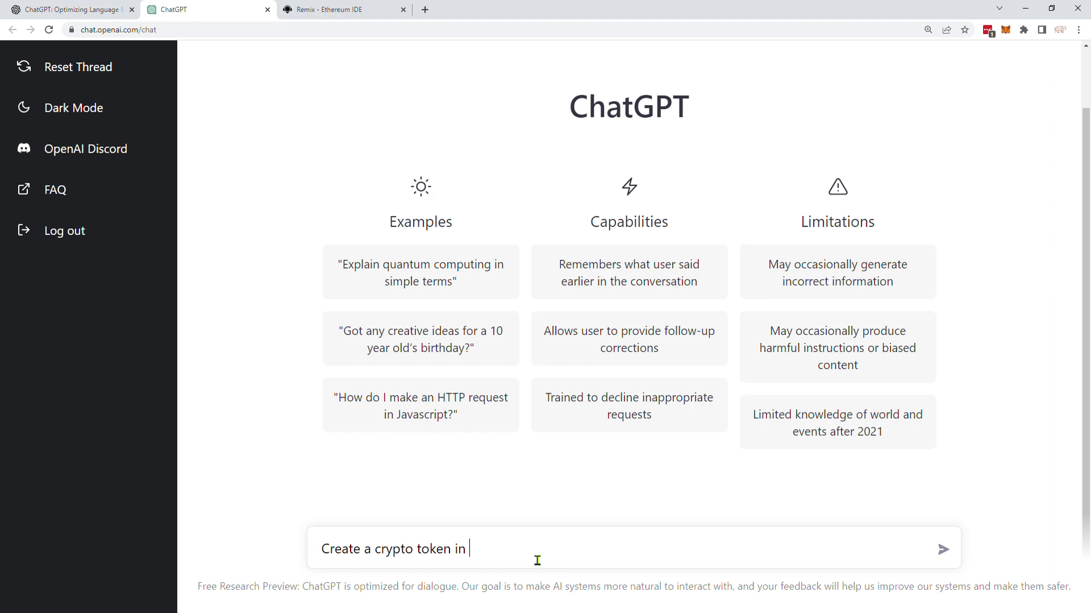
pyautogui.write('soli')
pyautogui.write('dity ')
pyautogui.write('with the name ')
pyautogui.write('FUN')
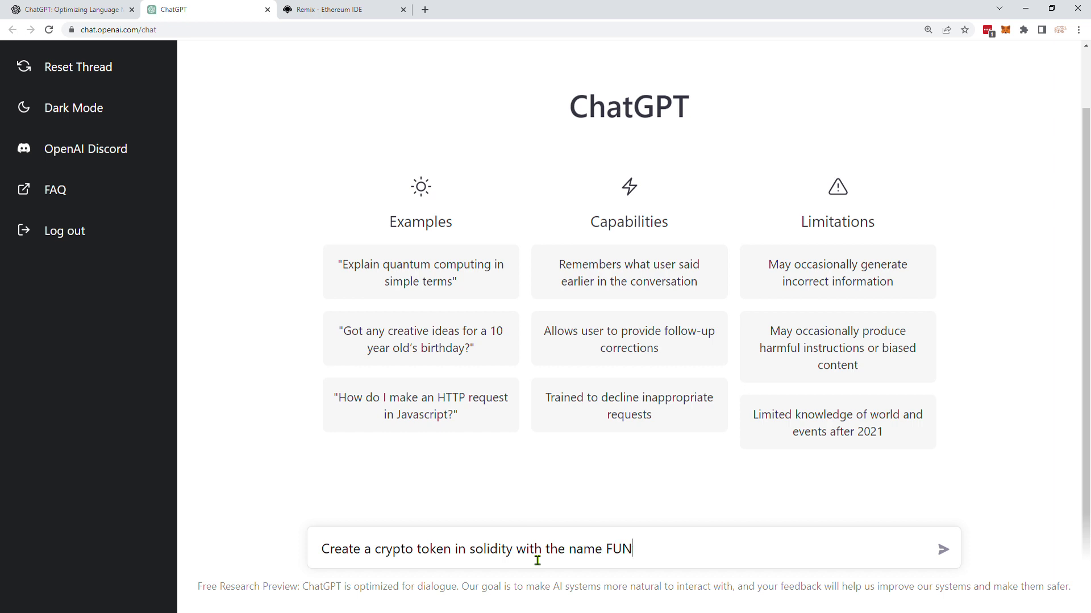
# Send ChatGPT the prompt 'Create a crypto token in solidity with the name FUN'
pyautogui.click(943, 550)
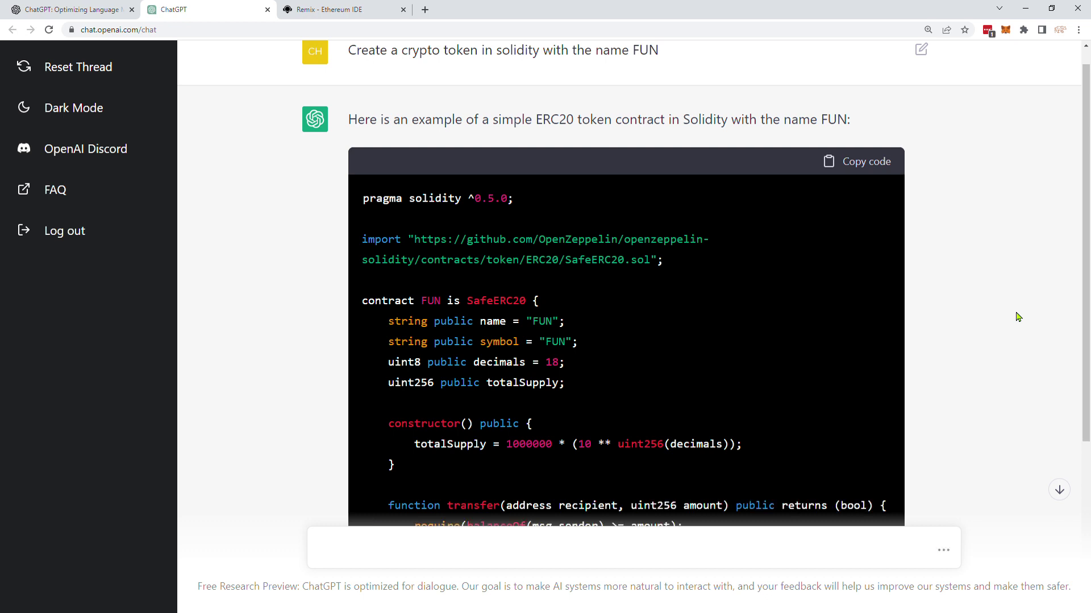
pyautogui.scroll(-2, 1029, 298)
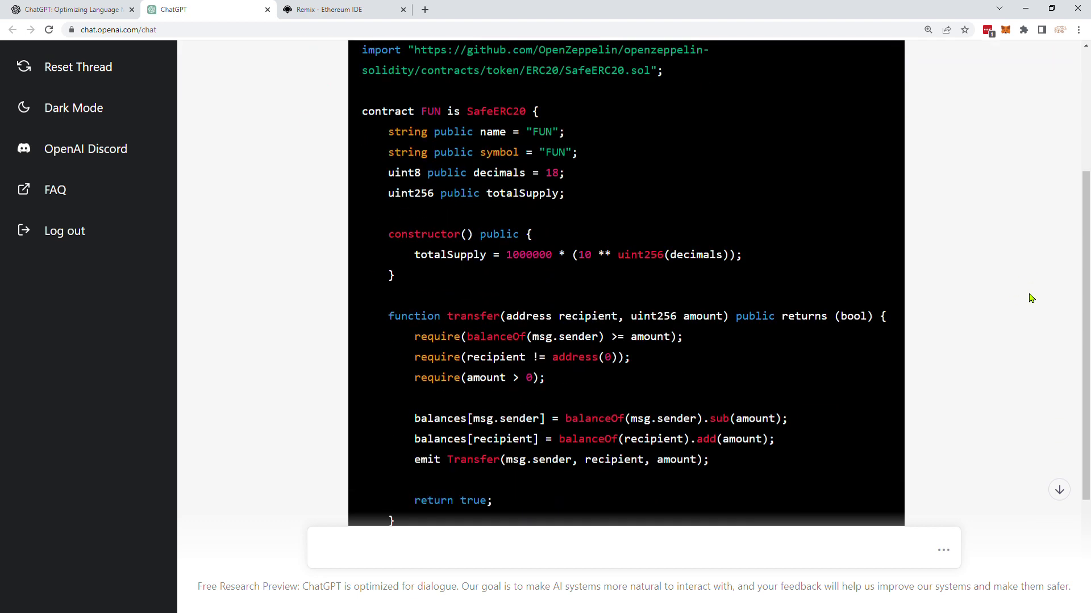
pyautogui.scroll(-2, 1033, 298)
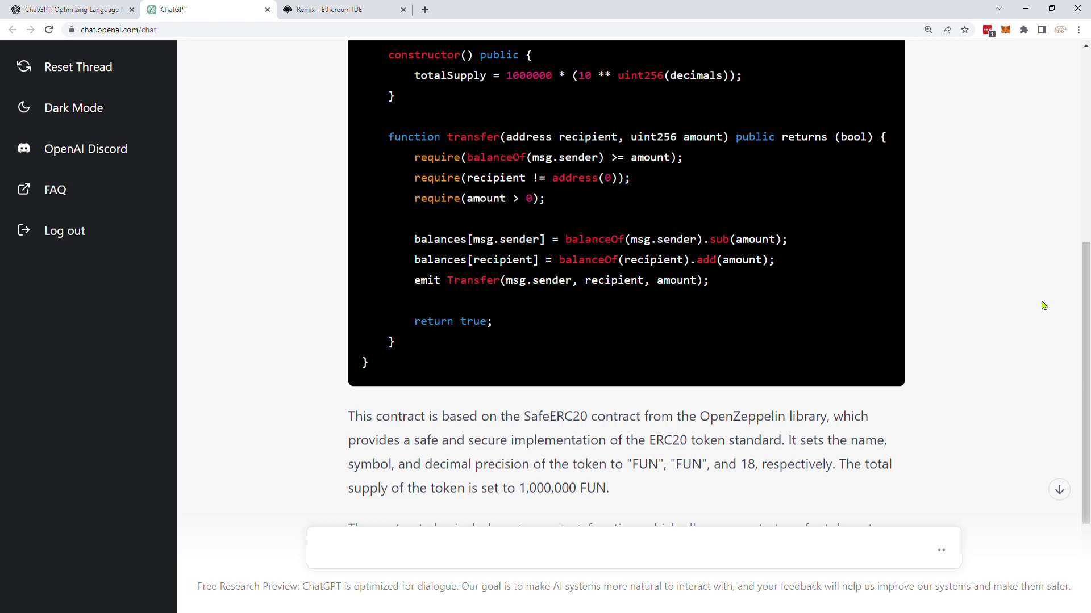
pyautogui.scroll(-2, 1044, 306)
pyautogui.scroll(2, 1041, 307)
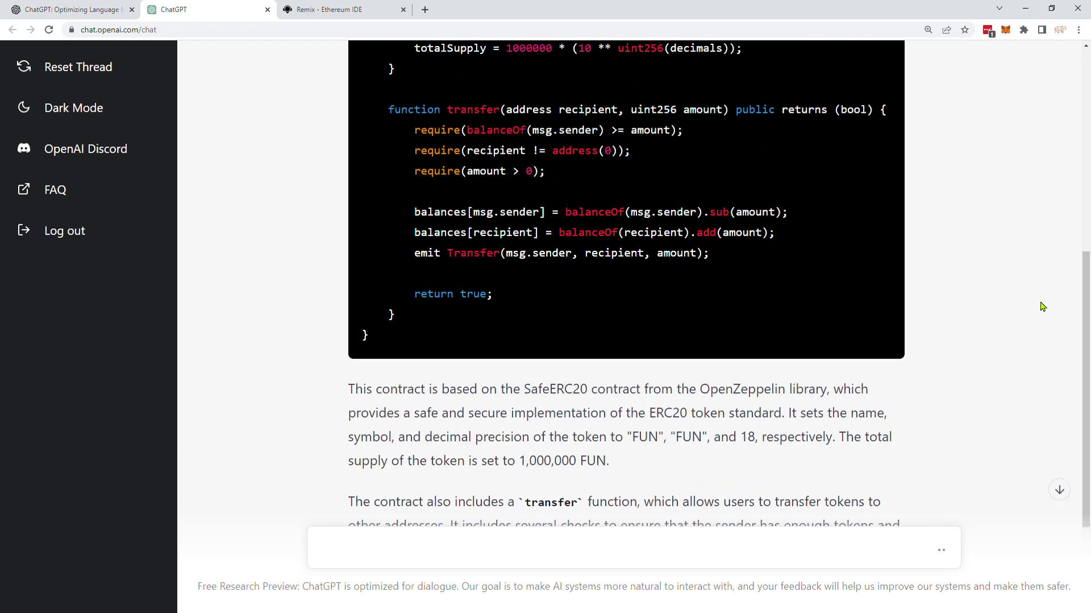
pyautogui.scroll(2, 1041, 307)
pyautogui.scroll(3, 1041, 307)
pyautogui.scroll(3, 1046, 312)
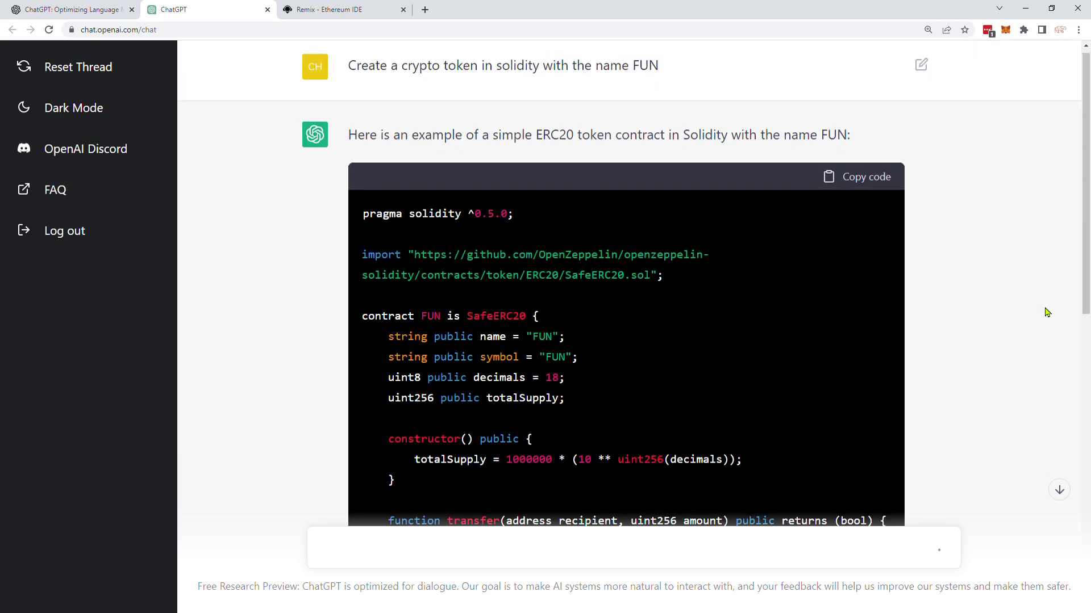
pyautogui.moveTo(1086, 307); pyautogui.dragTo(1086, 322)
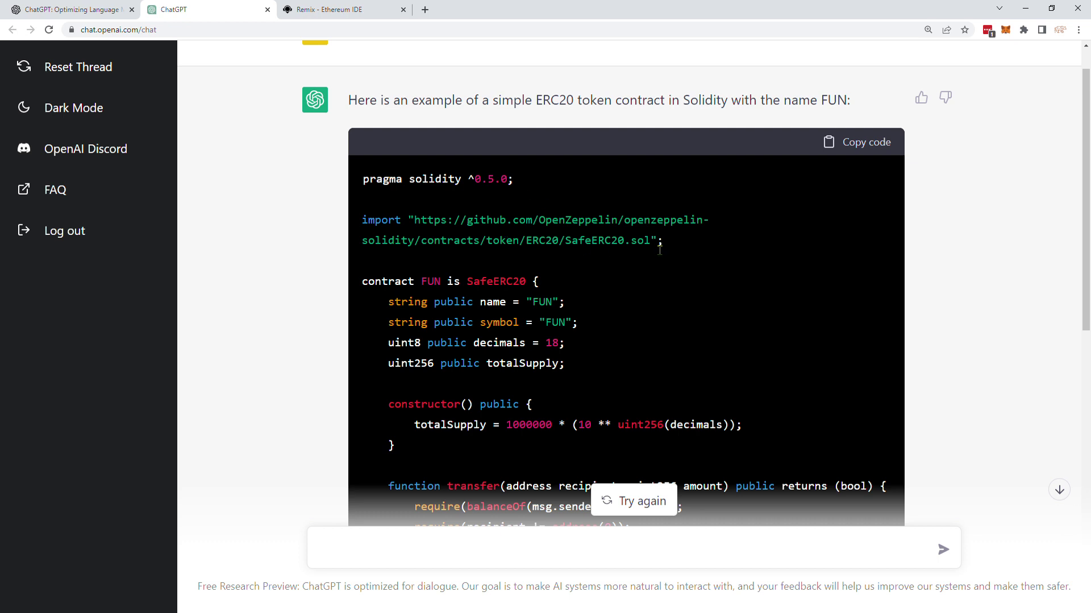
pyautogui.scroll(-3, 564, 281)
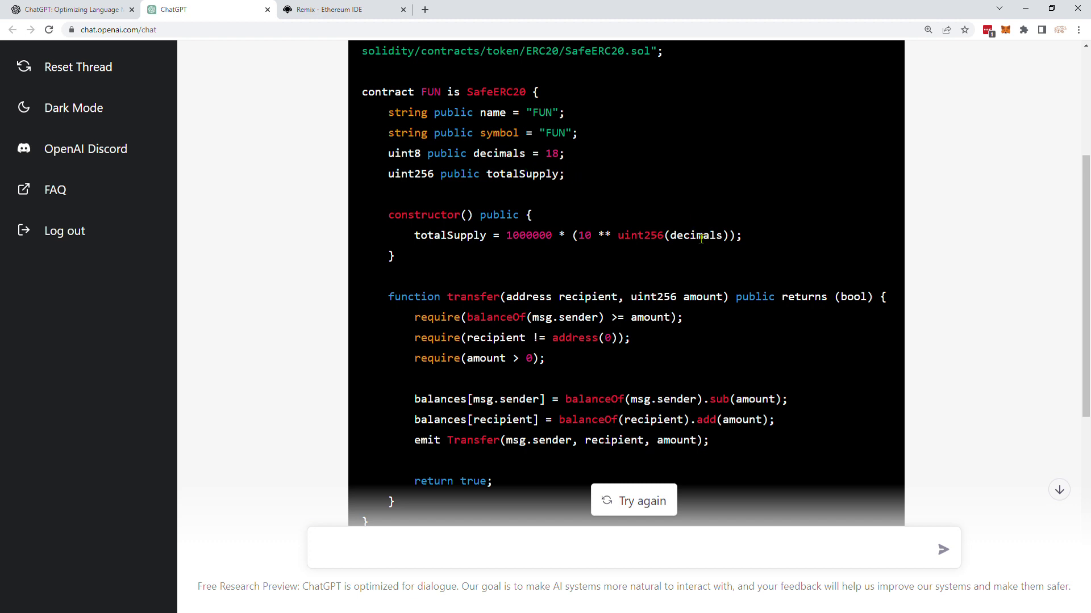
pyautogui.scroll(-3, 530, 252)
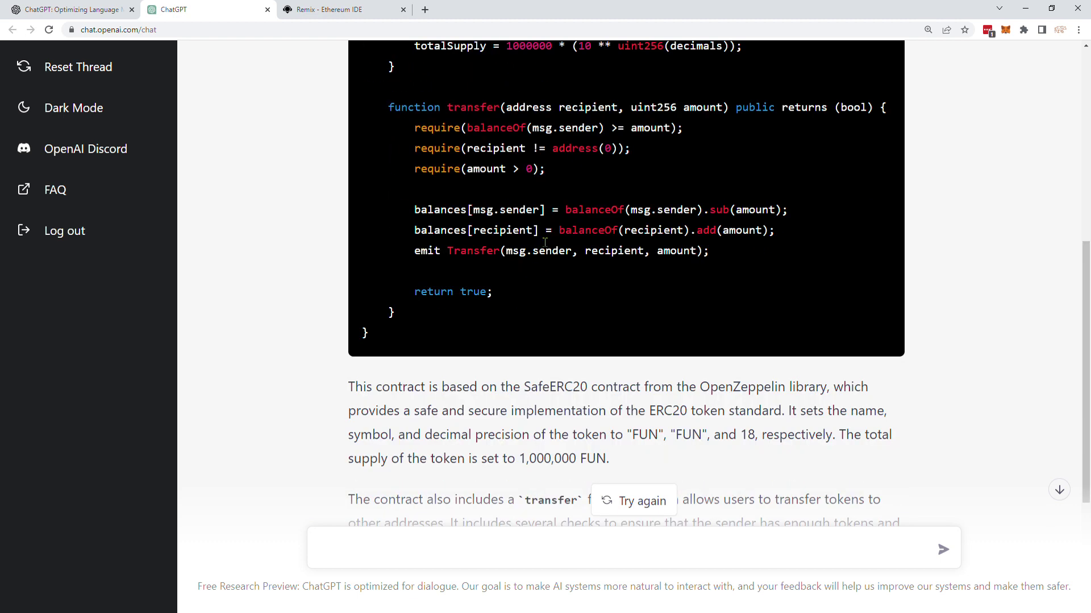
pyautogui.scroll(3, 545, 246)
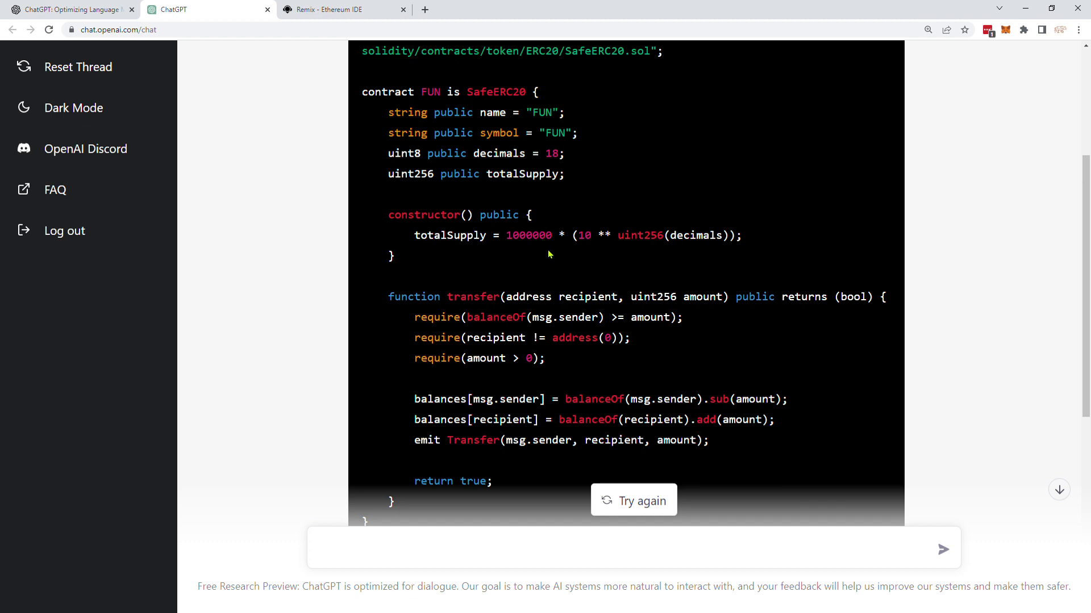
pyautogui.scroll(-3, 545, 245)
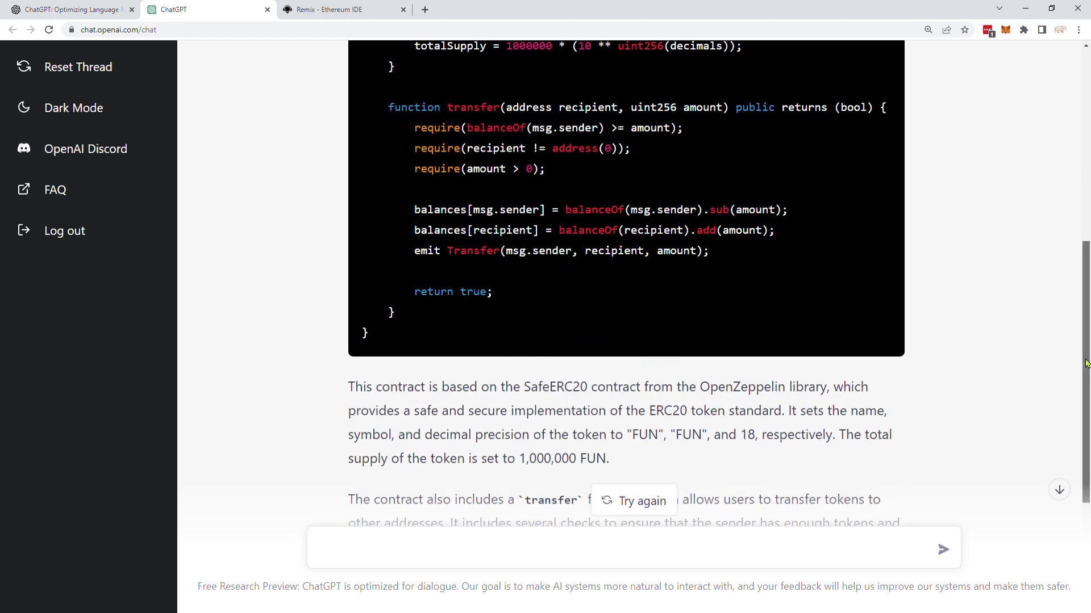
pyautogui.moveTo(1085, 364)
pyautogui.mouseDown()
pyautogui.moveTo(1082, 226)
pyautogui.moveTo(1085, 401)
pyautogui.moveTo(1074, 193)
pyautogui.mouseUp()
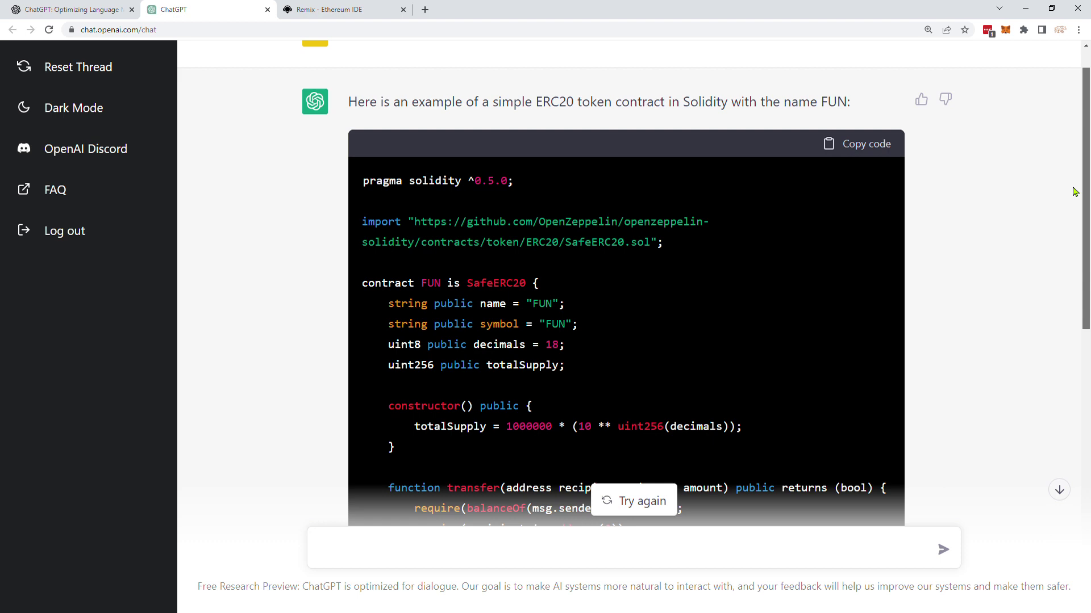
# Copy ChatGPT's FUN contract, paste it into Remix's OpenAI.sol, and dismiss the Pasted Code Alert
pyautogui.click(865, 142)
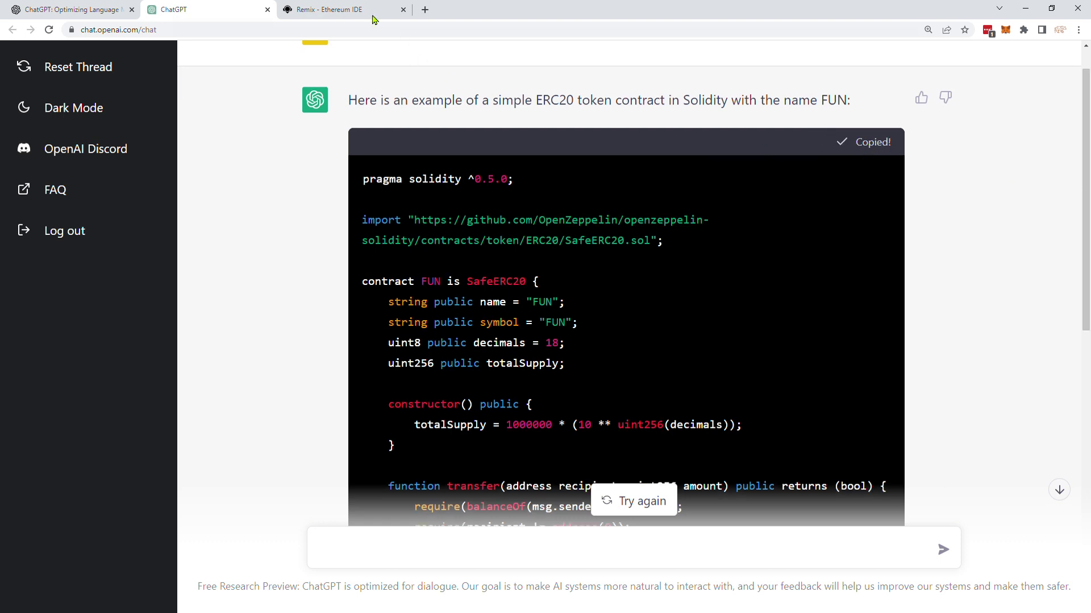
pyautogui.click(341, 9)
pyautogui.click(420, 105)
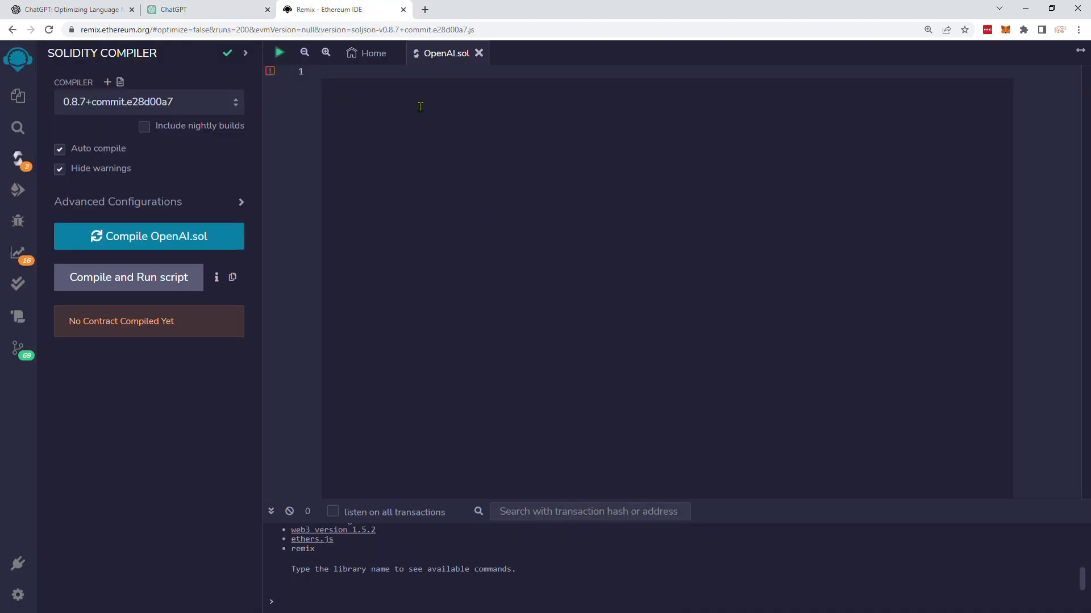
pyautogui.hotkey('ctrl', 'v')
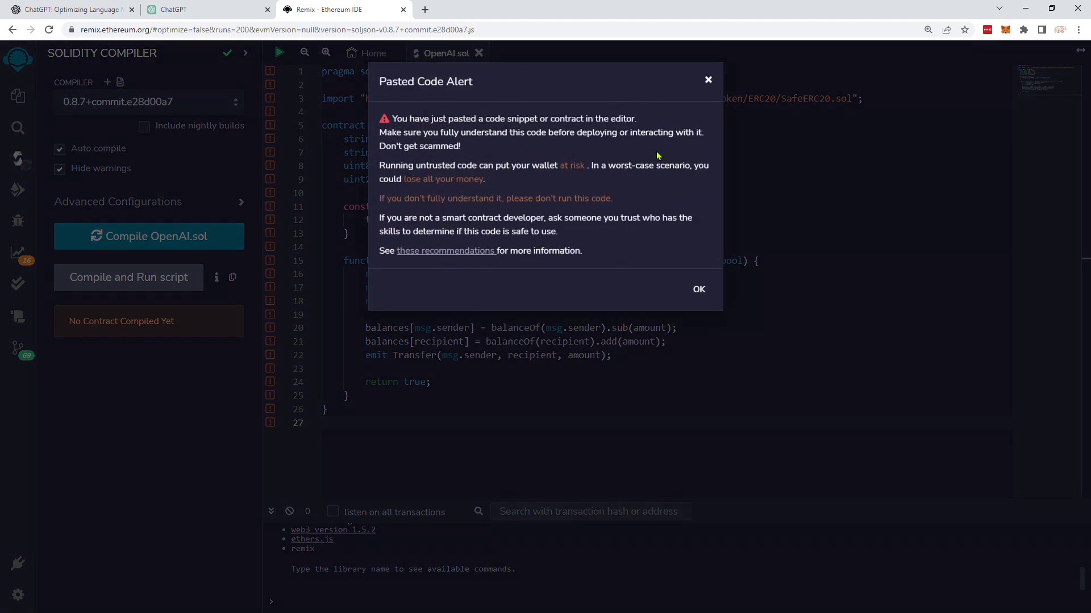
pyautogui.click(699, 290)
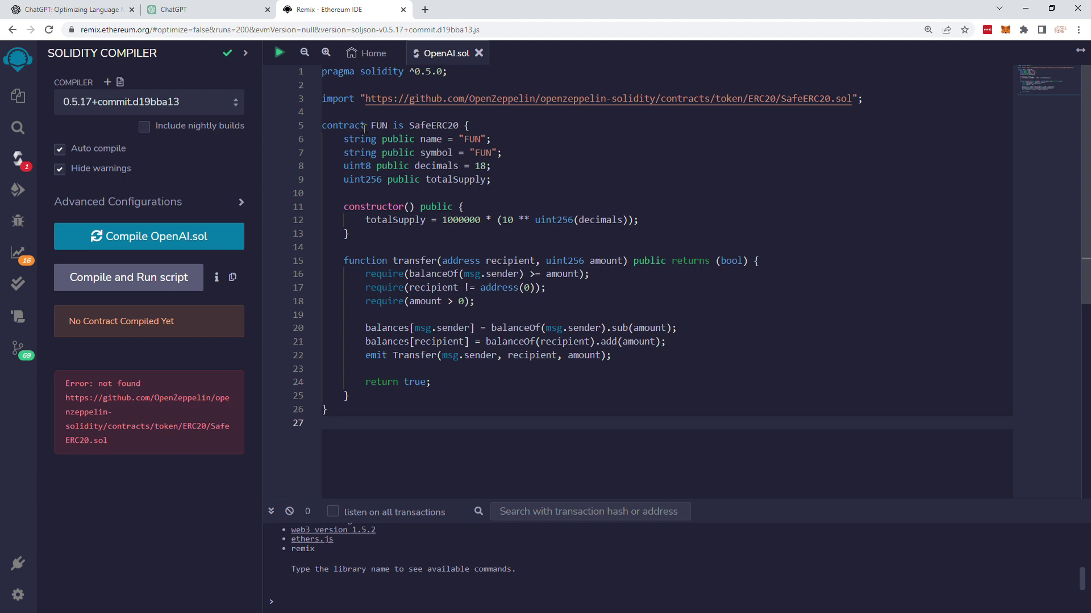
pyautogui.click(367, 98)
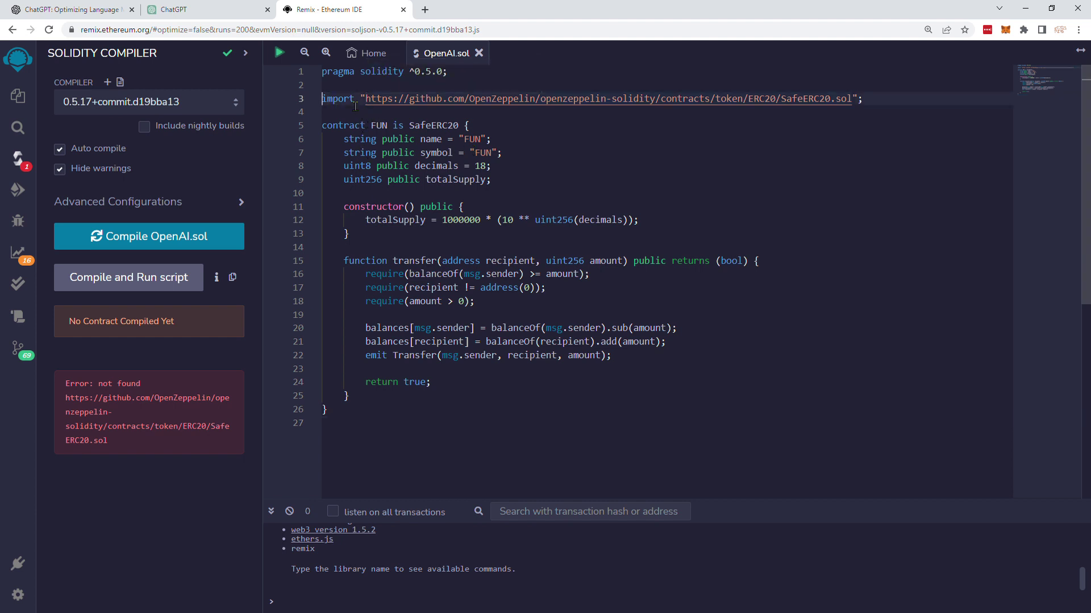
pyautogui.write('@')
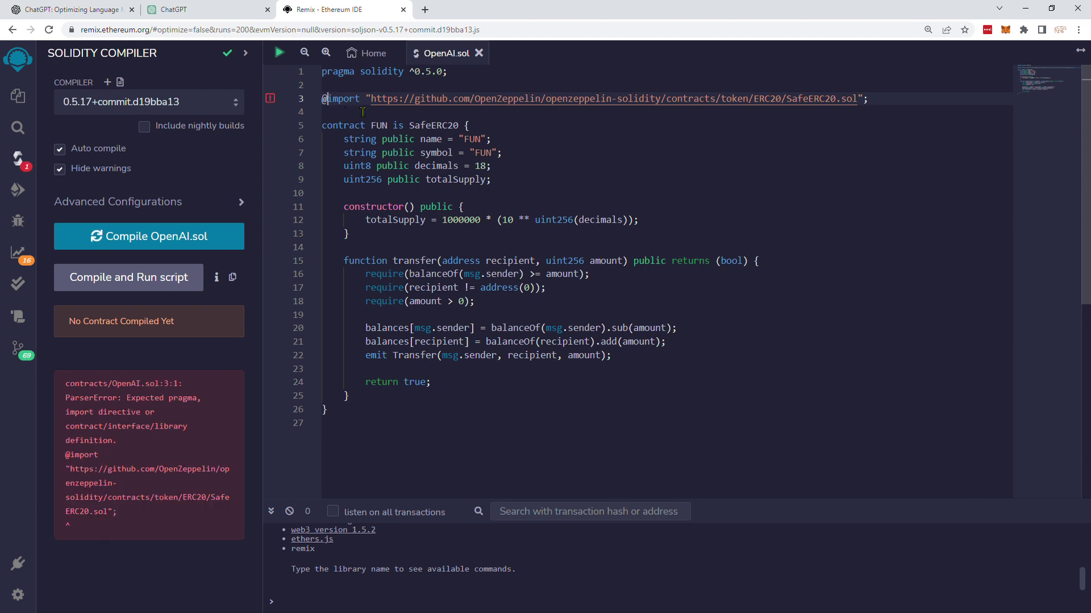
pyautogui.click(381, 139)
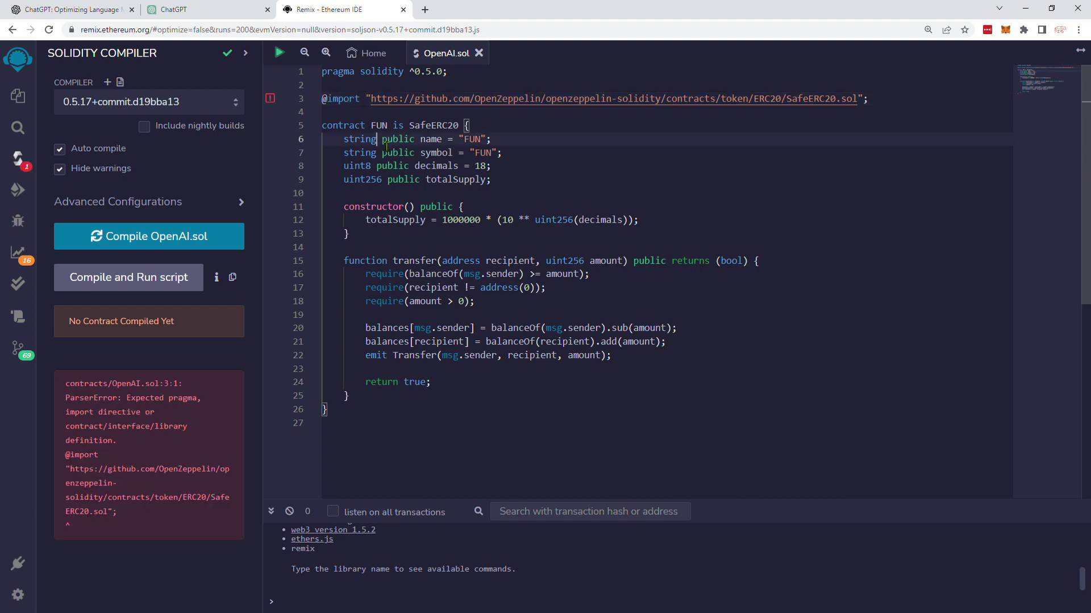
pyautogui.click(327, 101)
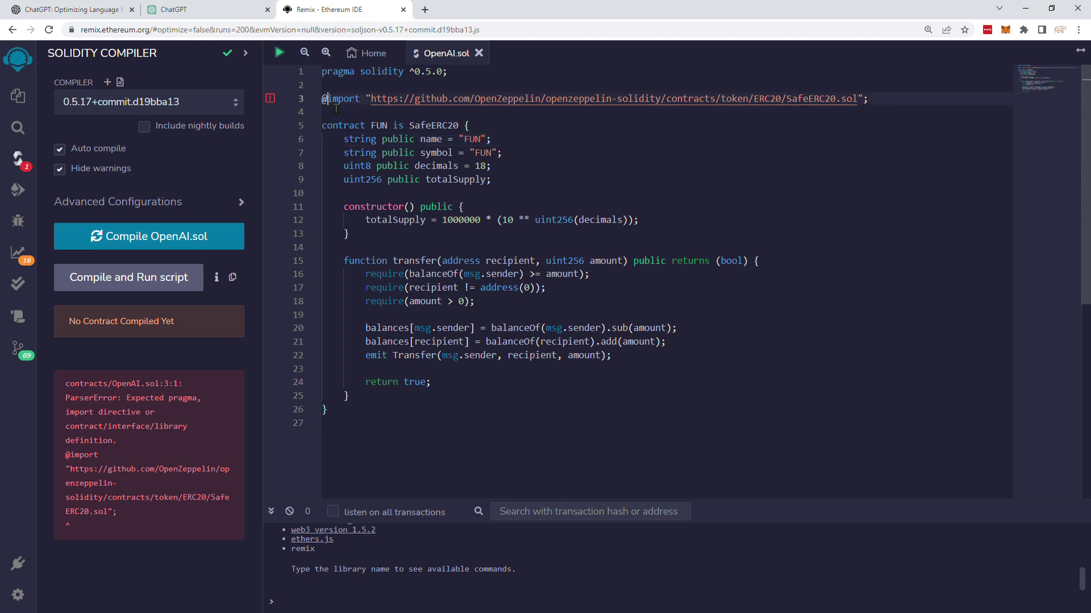
pyautogui.press('Delete')
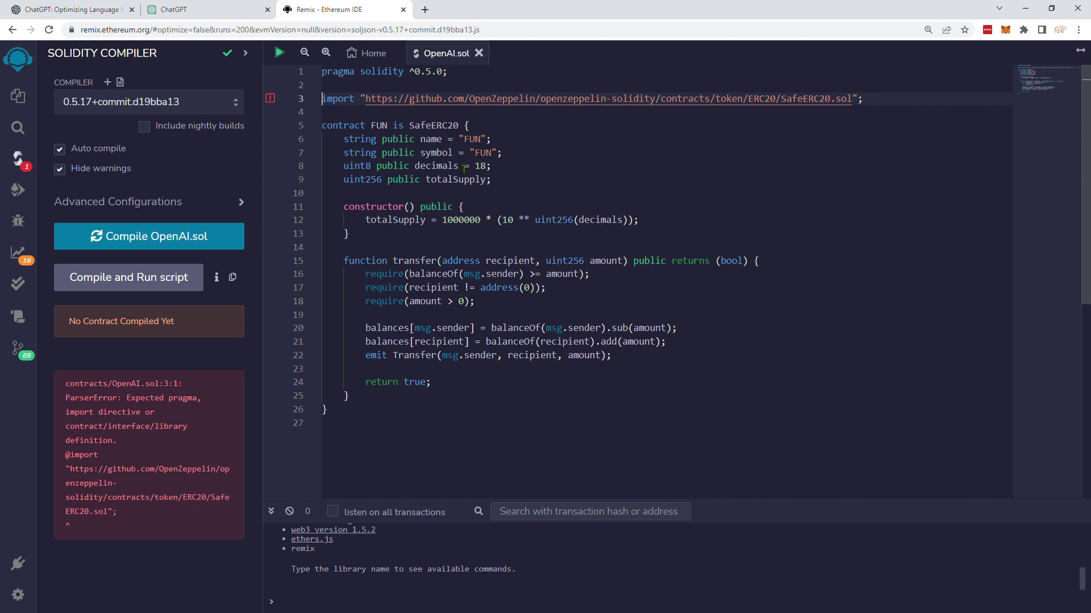
pyautogui.click(149, 236)
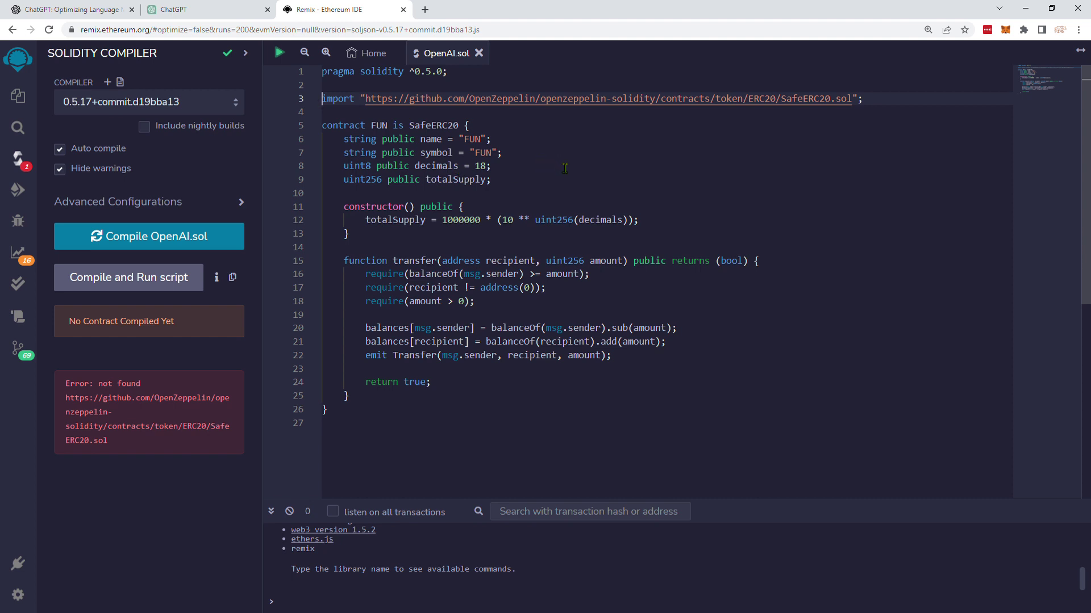
pyautogui.scroll(-1, 583, 193)
pyautogui.scroll(1, 568, 200)
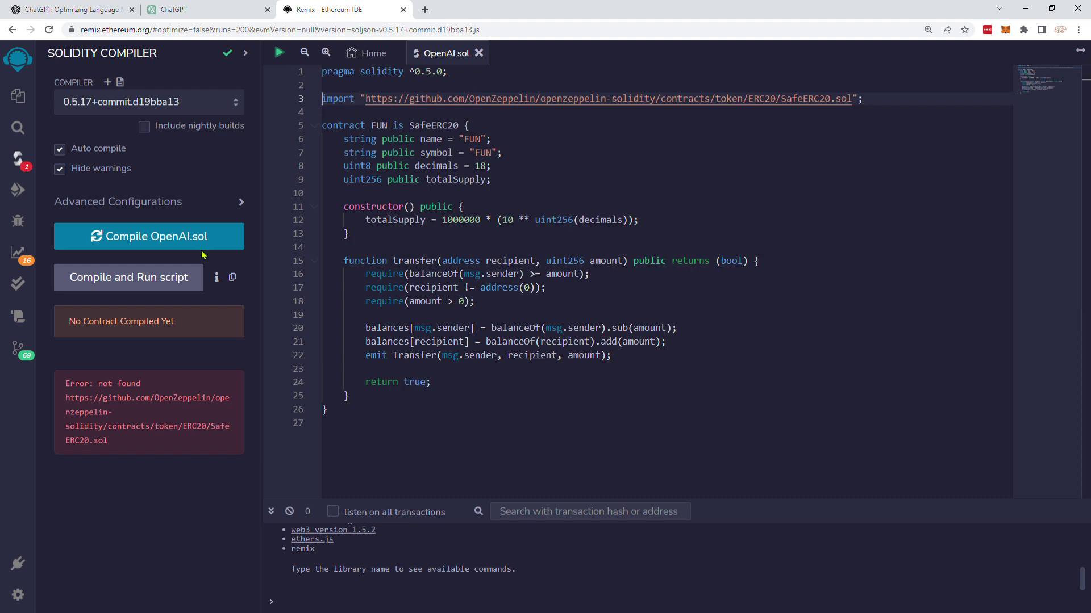
pyautogui.click(150, 236)
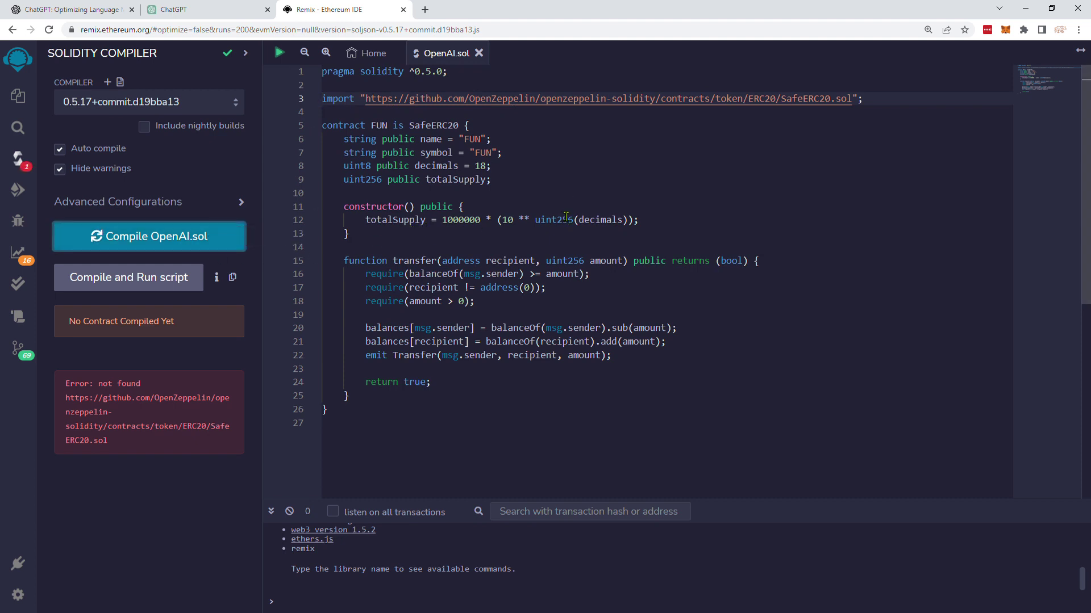